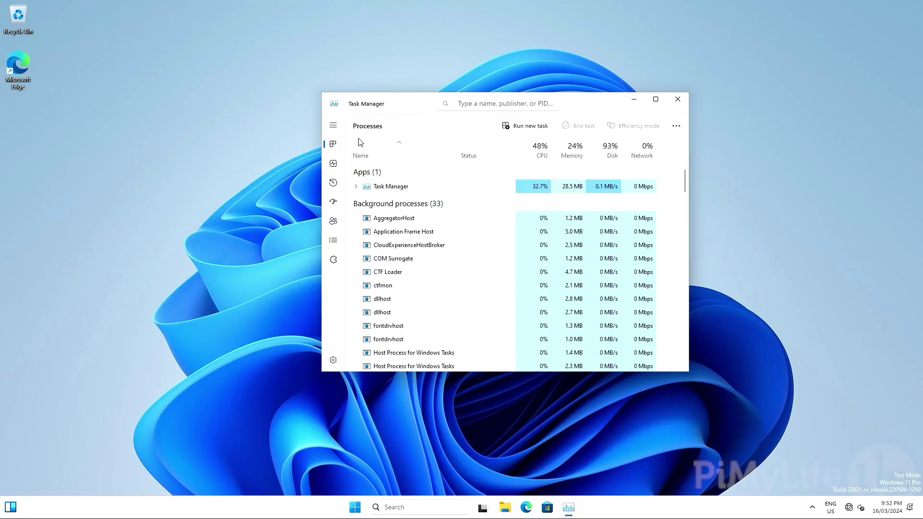
Switch Task Manager's Performance CPU graph to show each logical processor
click(333, 164)
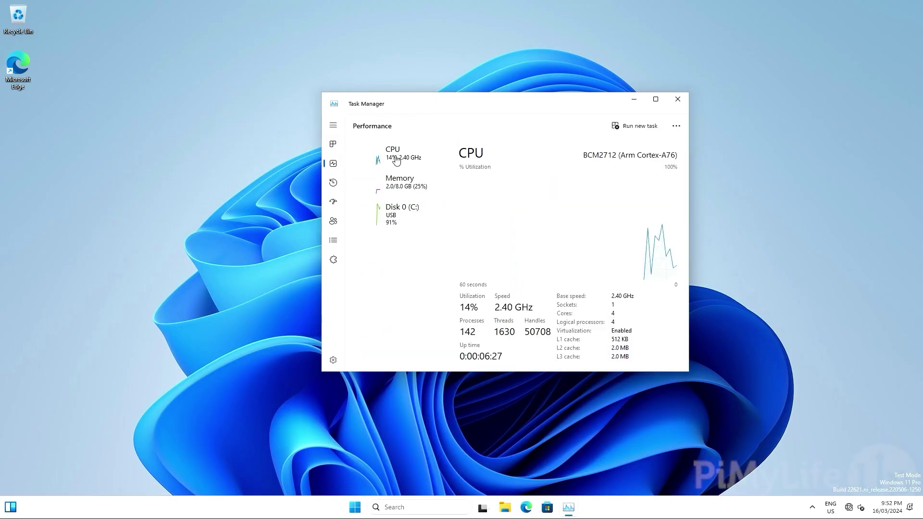
right_click(519, 216)
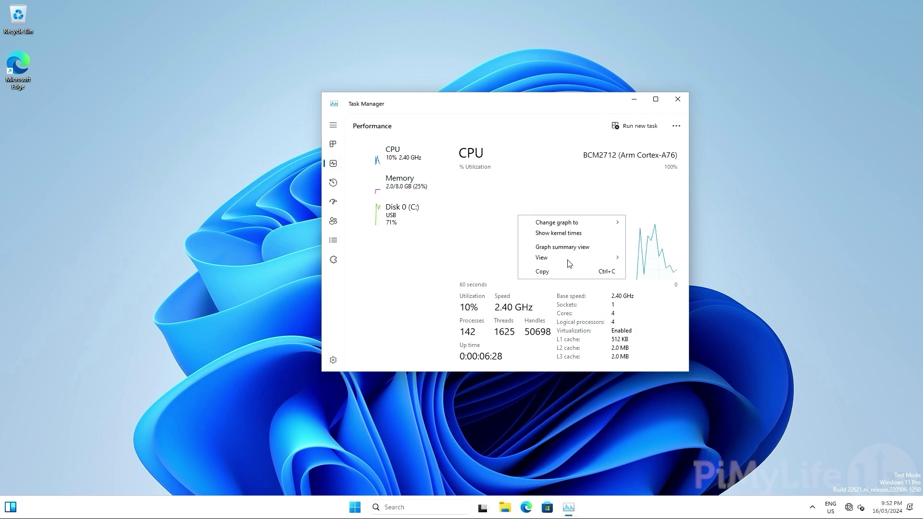
mouse_move(562, 257)
click(663, 235)
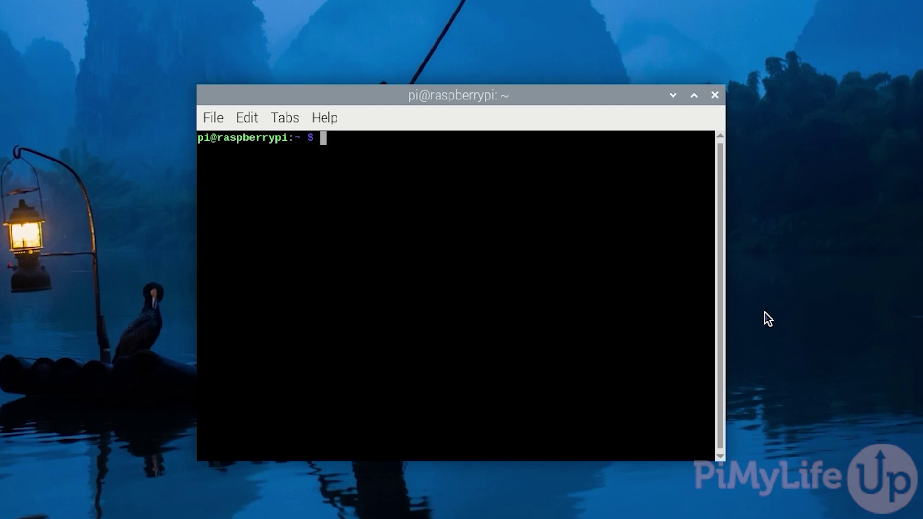
text(sudo apt update)
Run sudo apt update and sudo apt upgrade -y on the Raspberry Pi
key(Return)
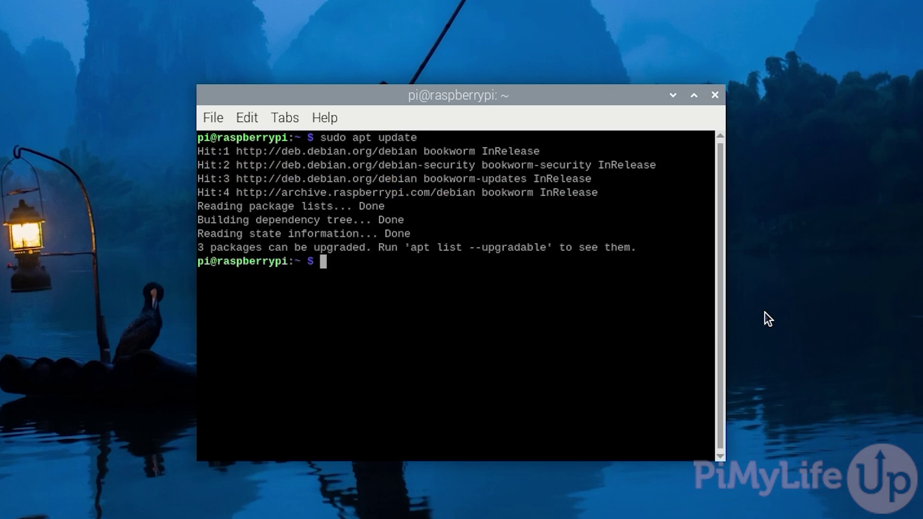
text(sudo apt upgrade -y)
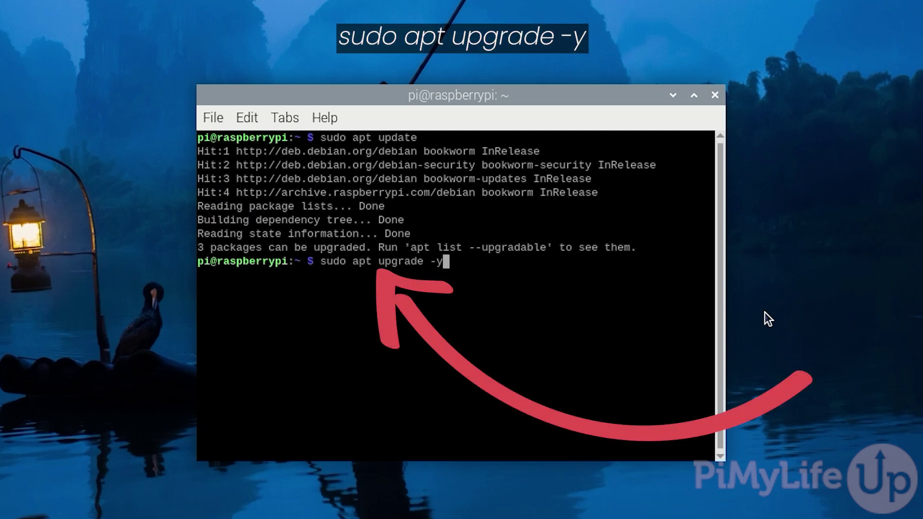
key(Return)
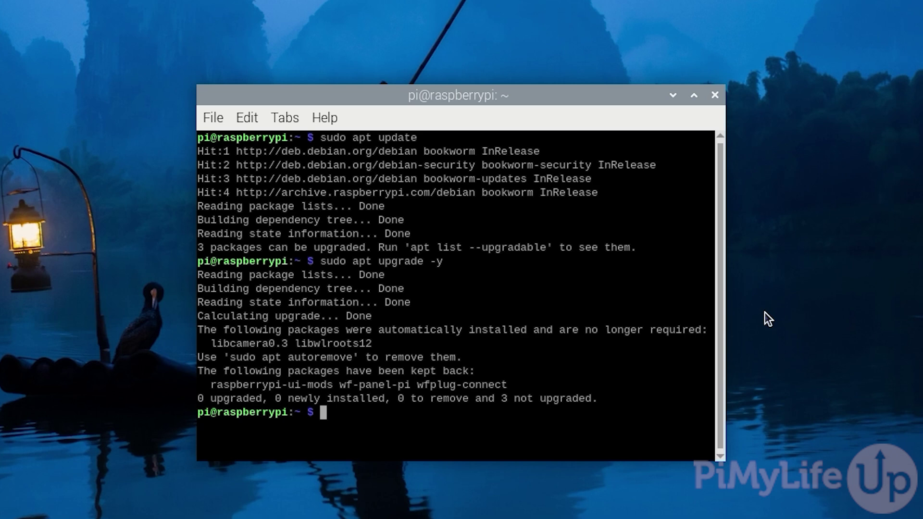
text(sudo apt install git -y)
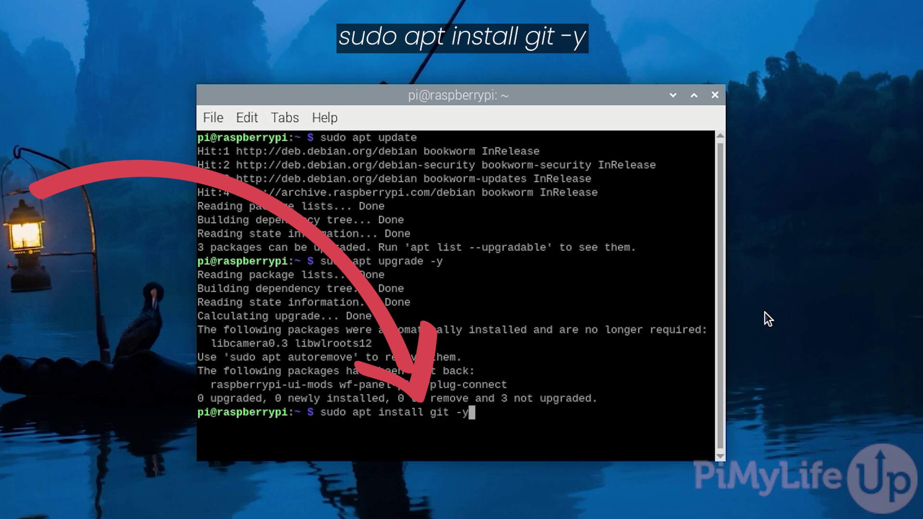
Install git with apt and clone the Botspot wor-flasher repository
key(Return)
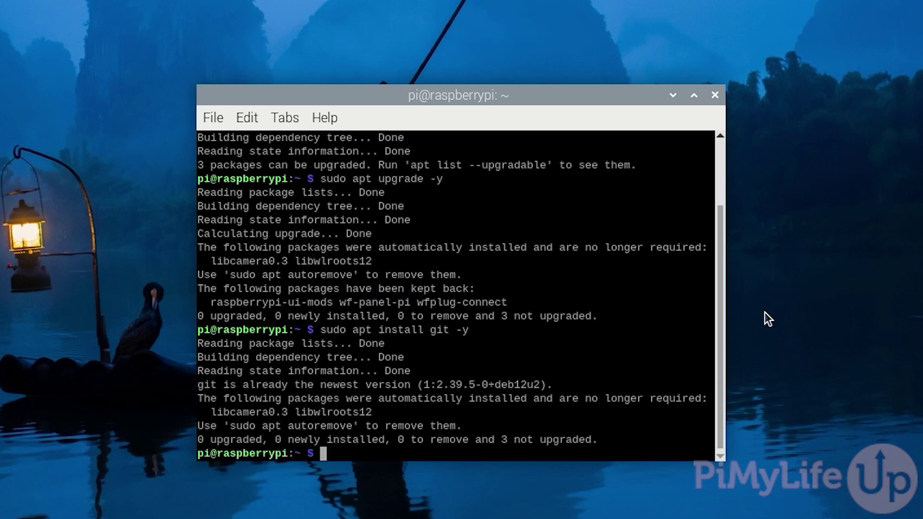
text(git )
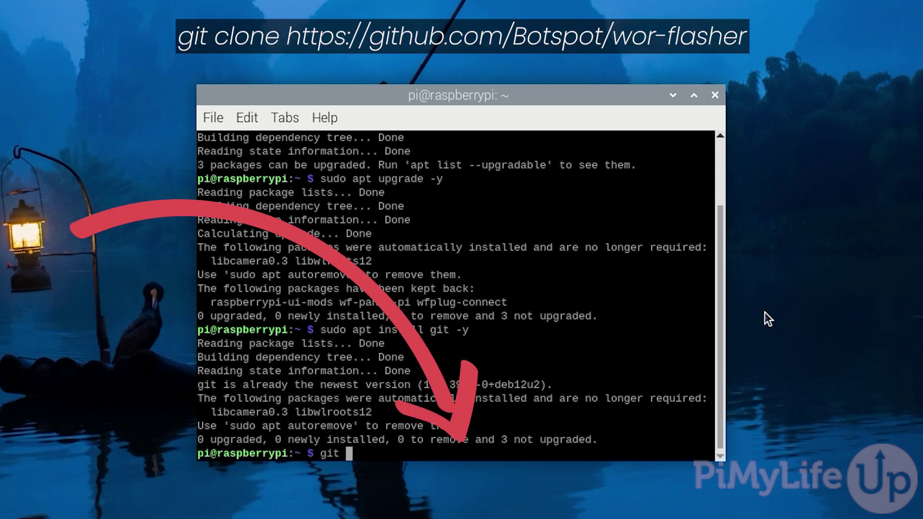
text(clone https://github.com/Botspot/wor-flasher)
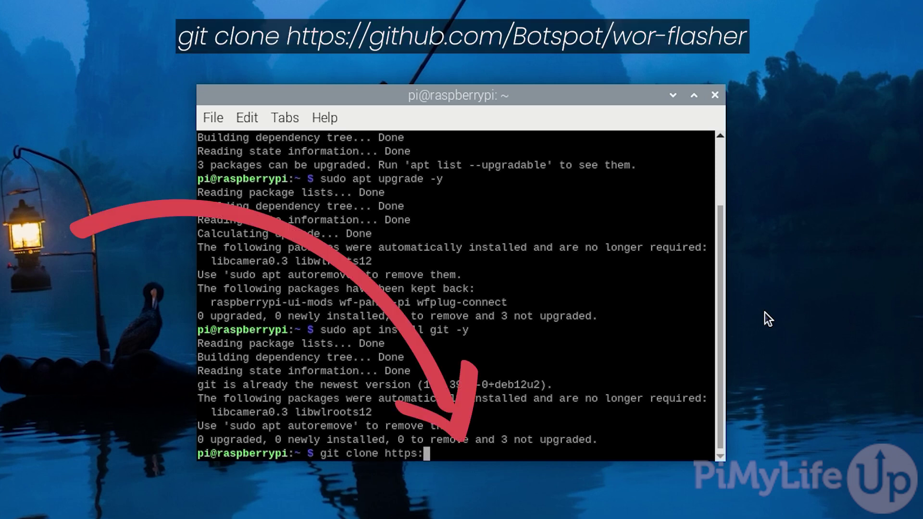
key(Return)
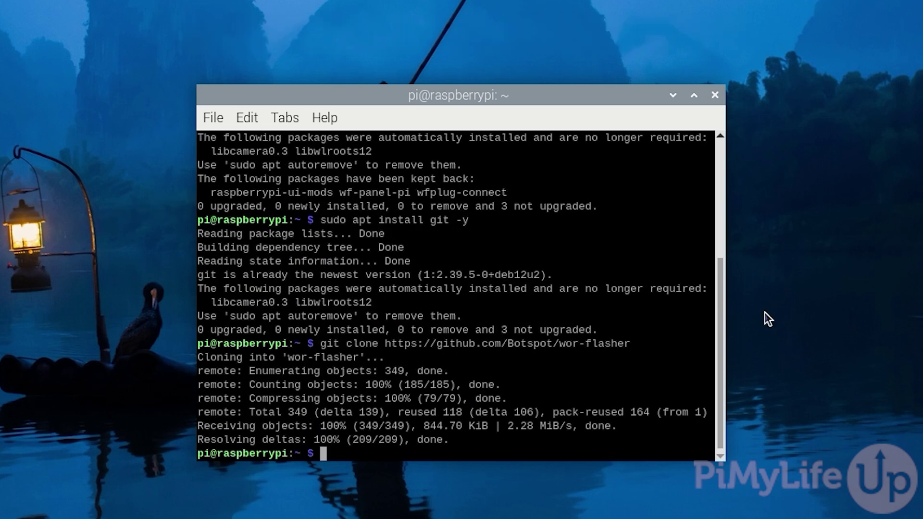
text(./wor-flasher)
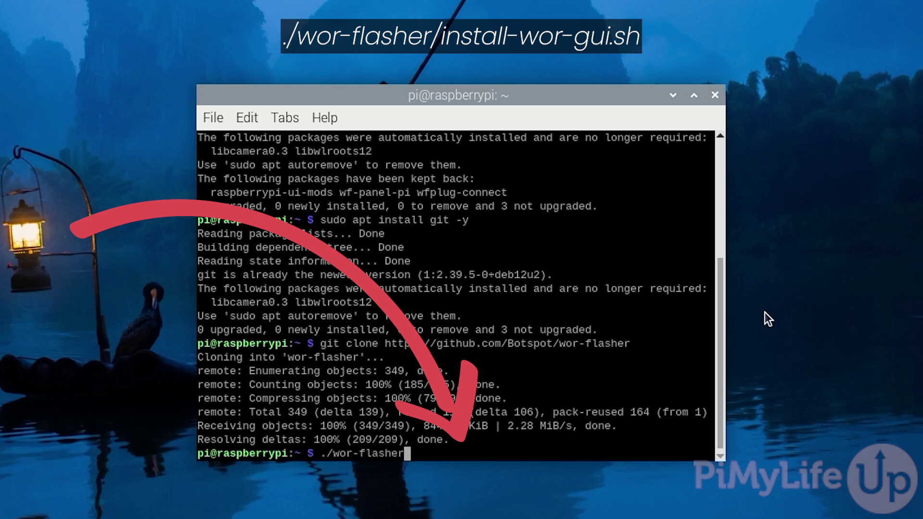
text(/install-wor-gui.sh)
Launch the WoR-Flasher installer and choose More options with Pi5 as the board
key(Return)
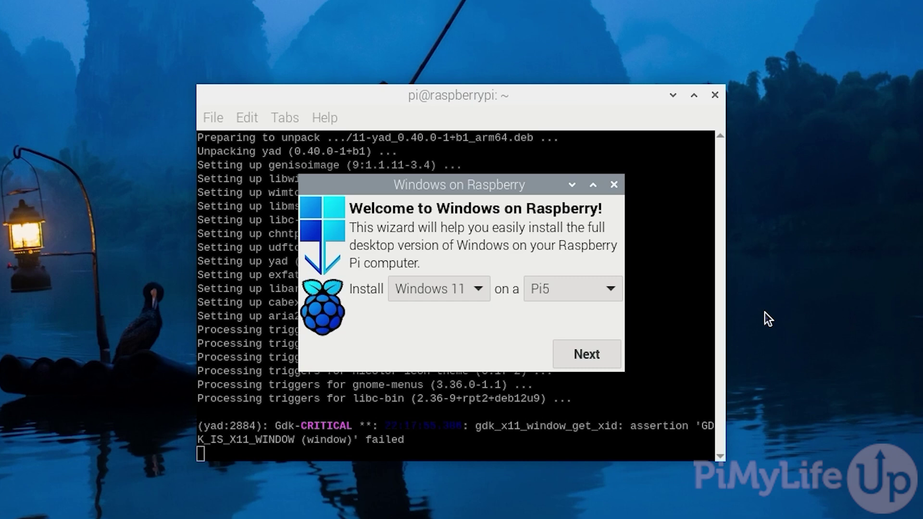
click(449, 289)
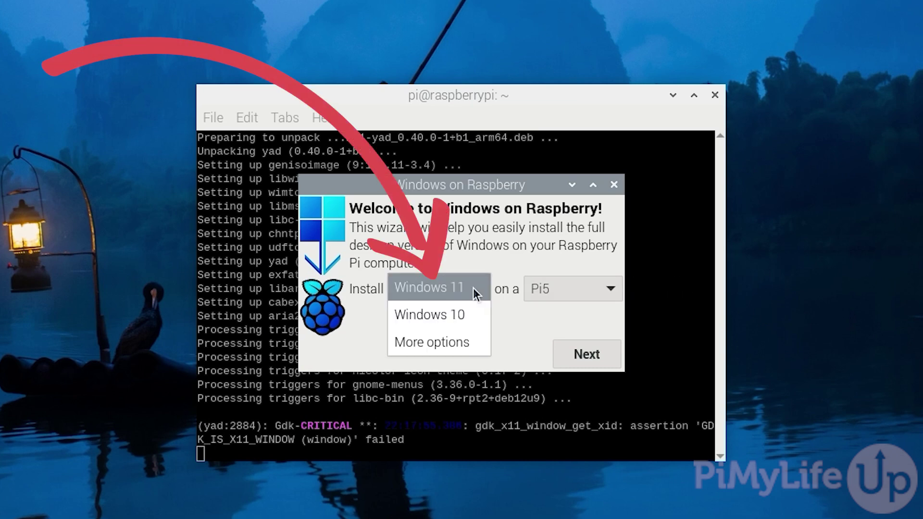
click(479, 342)
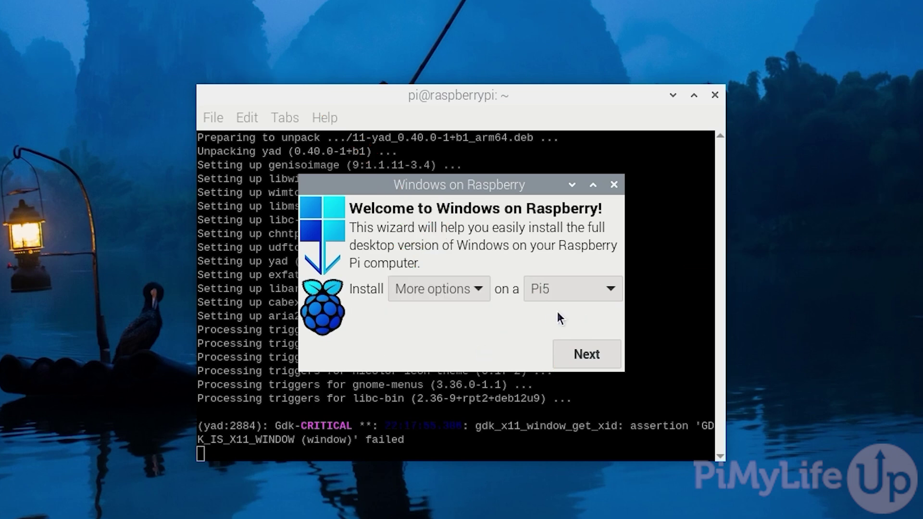
click(588, 290)
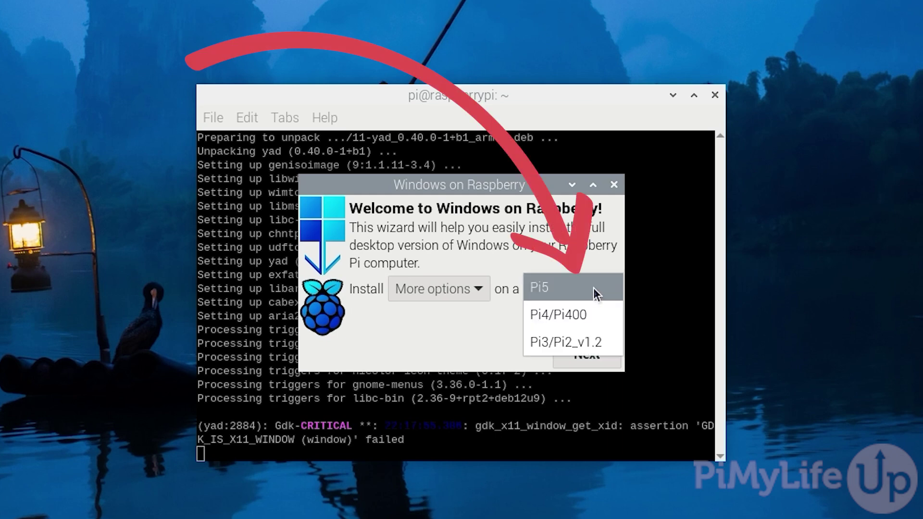
click(593, 285)
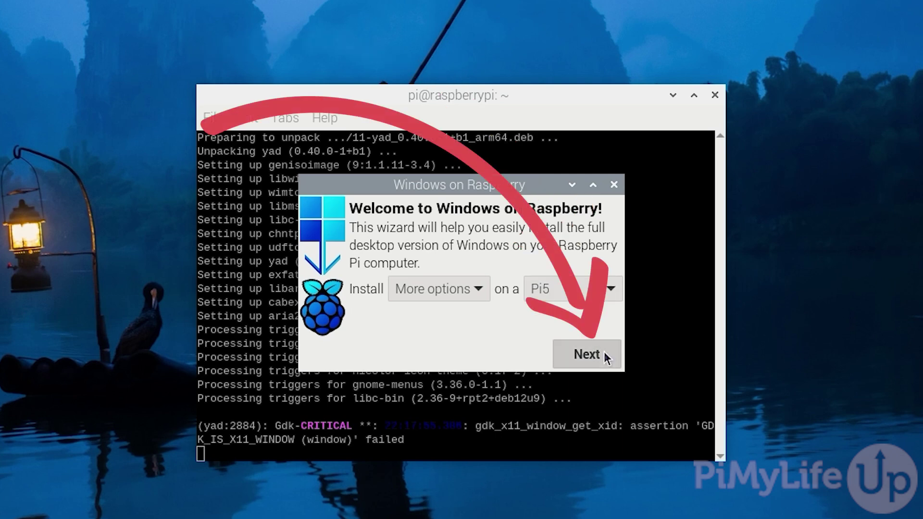
Choose an exact Windows version: Windows 11 22631.2715 (2023-11-10)
click(604, 353)
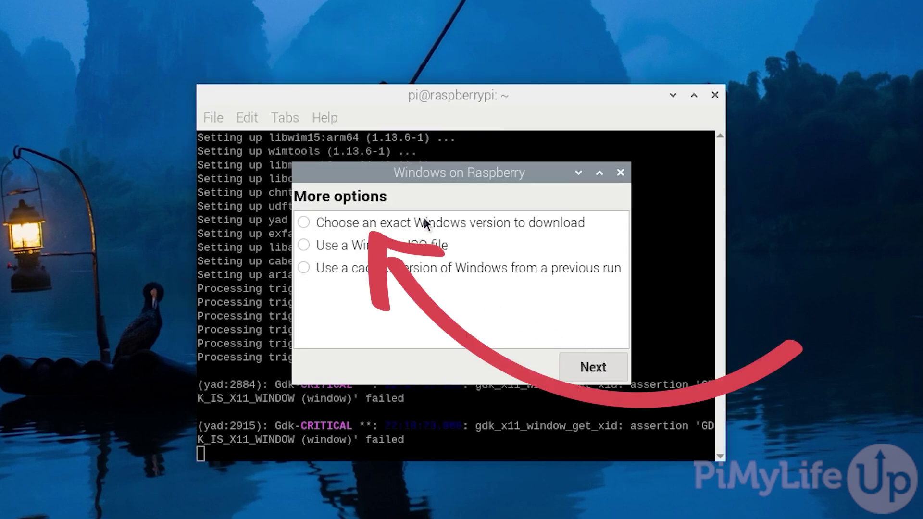
click(303, 222)
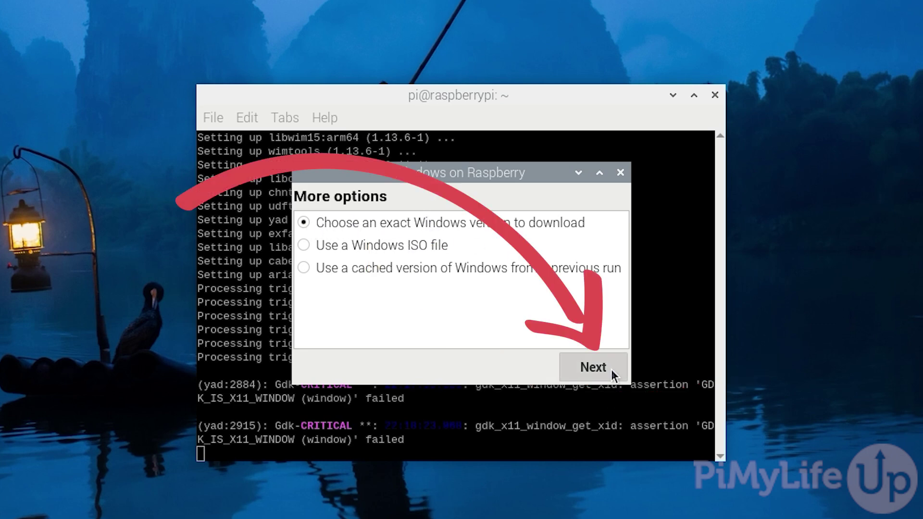
click(611, 370)
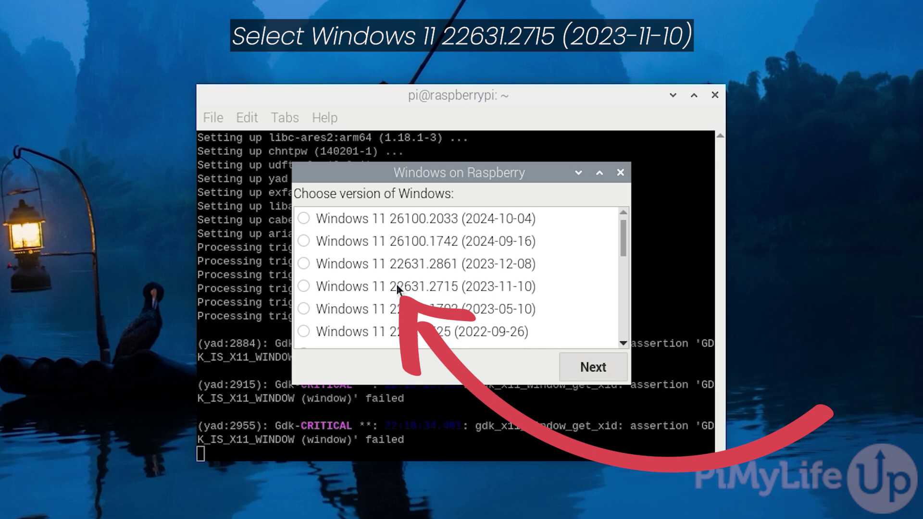
click(305, 286)
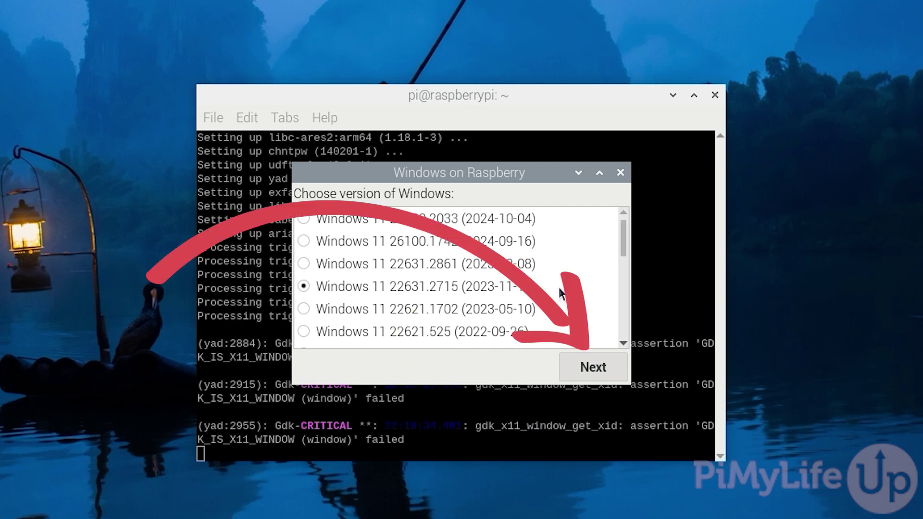
click(608, 361)
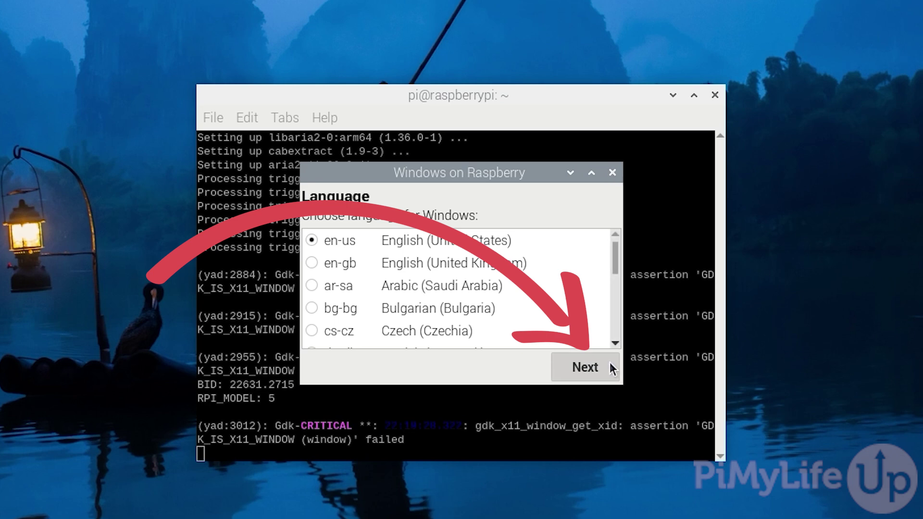
Keep en-us, flash to /dev/sda, and store files in /home/pi/wor-flasher-files
click(609, 368)
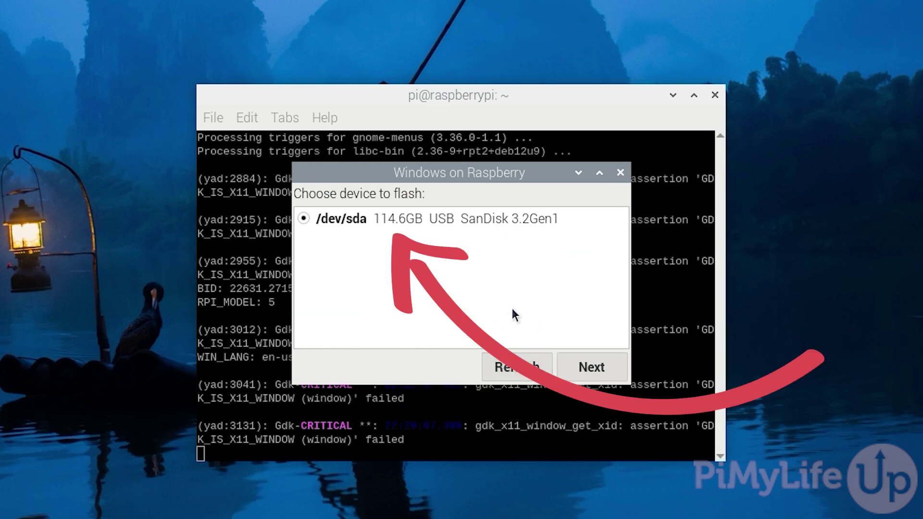
click(615, 368)
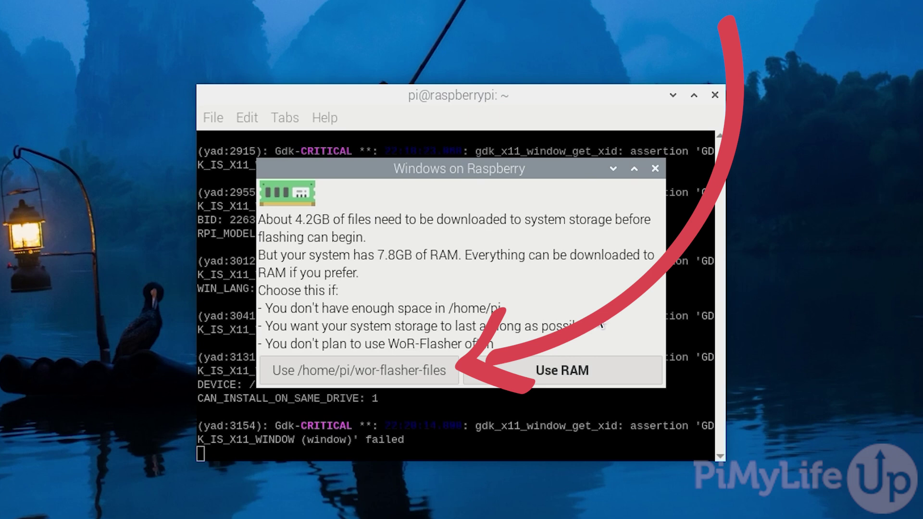
click(456, 368)
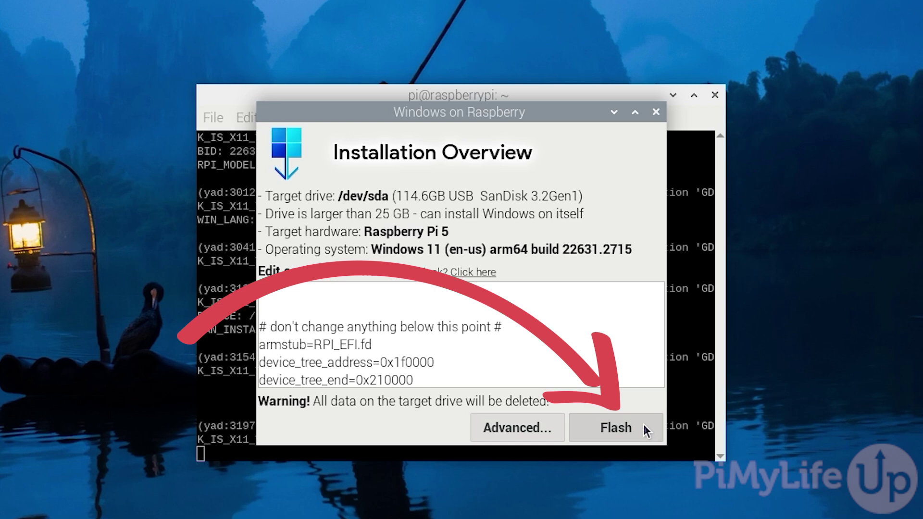
Flash Windows 11 from the Installation Overview onto the SanDisk USB drive
click(644, 425)
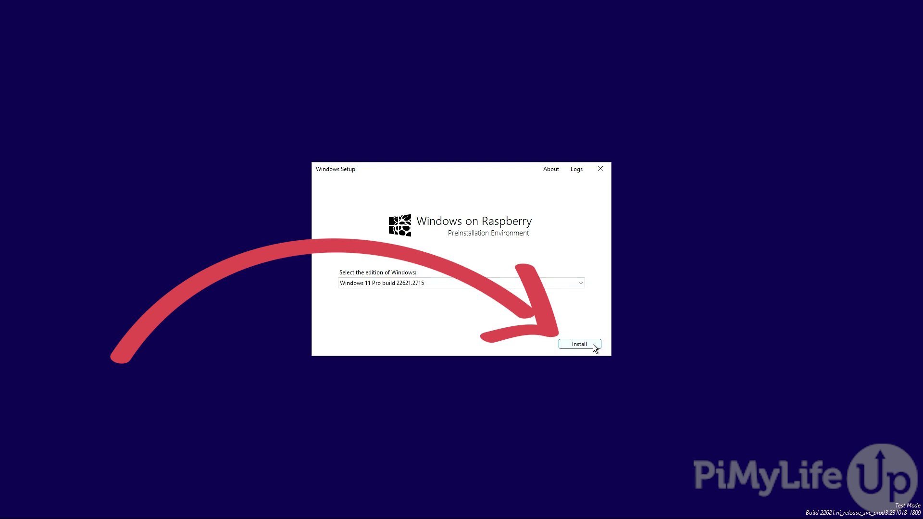
Install the selected Windows 11 Pro build 22621.2715 edition
click(594, 347)
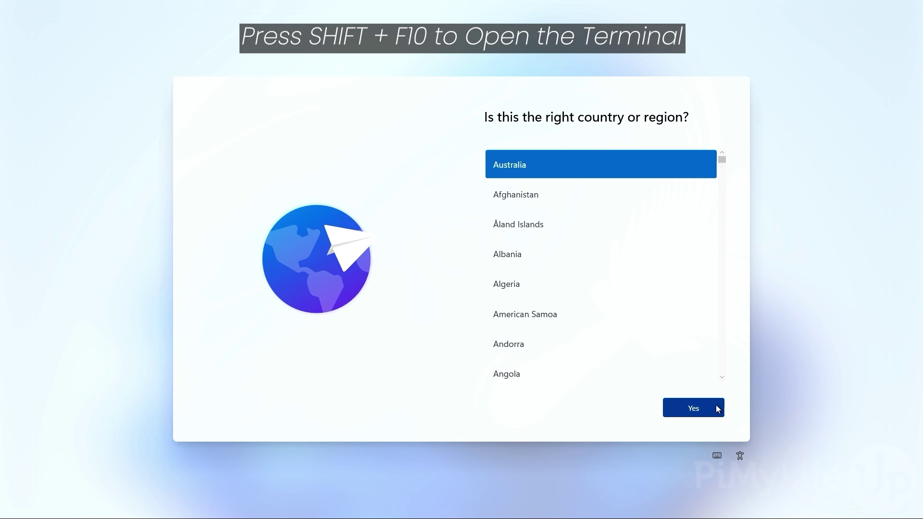
Bring up a command prompt over setup with Shift+F10 and focus it
key(shift+F10)
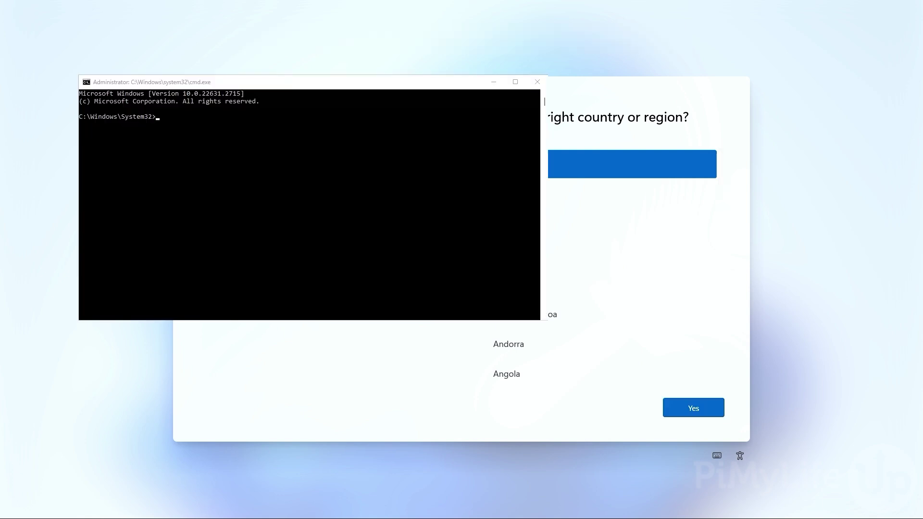
click(319, 171)
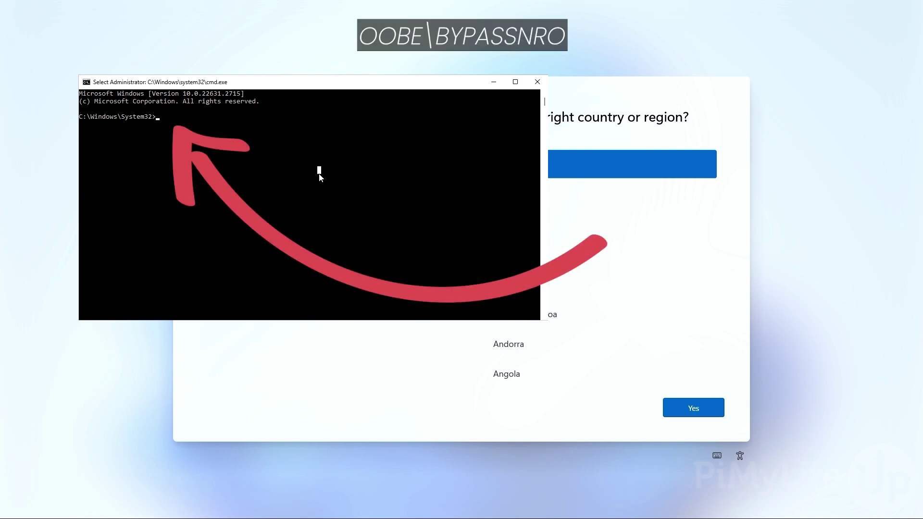
text(OOBE\BY)
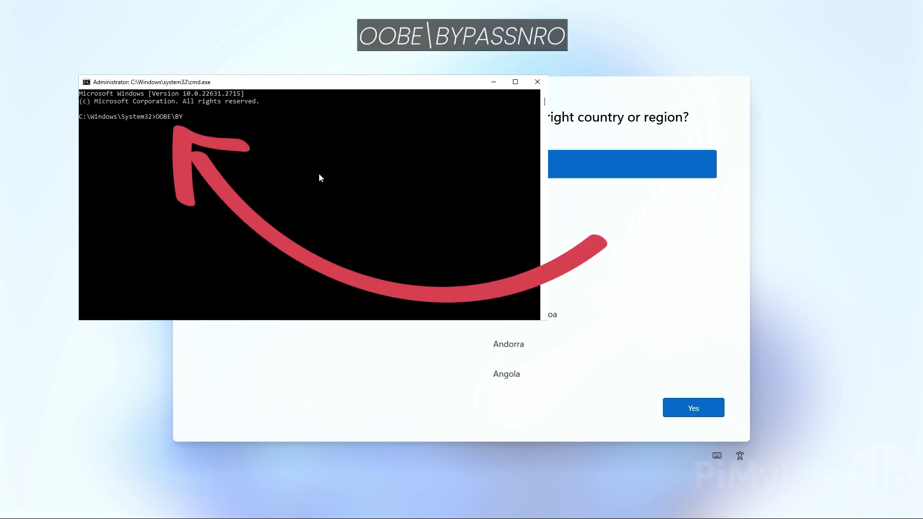
text(PASSNRO)
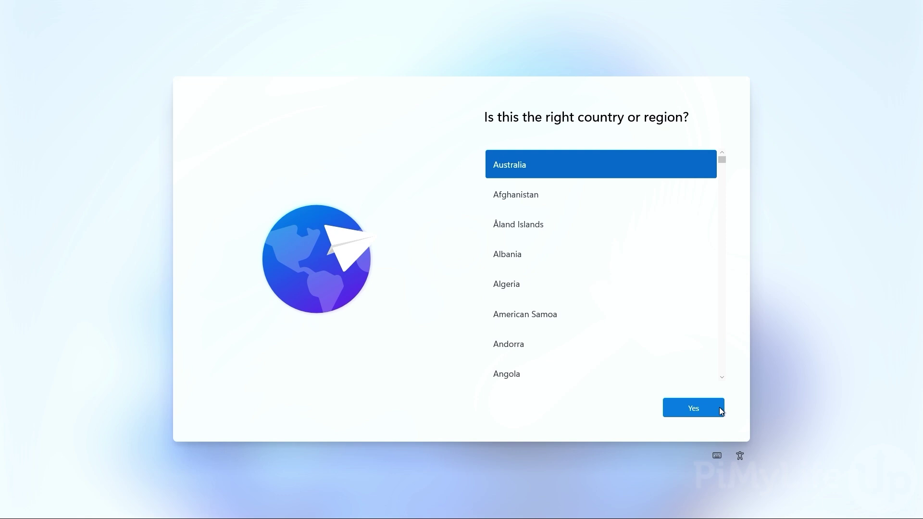
Accept Australia as the region and US as the keyboard layout
click(719, 408)
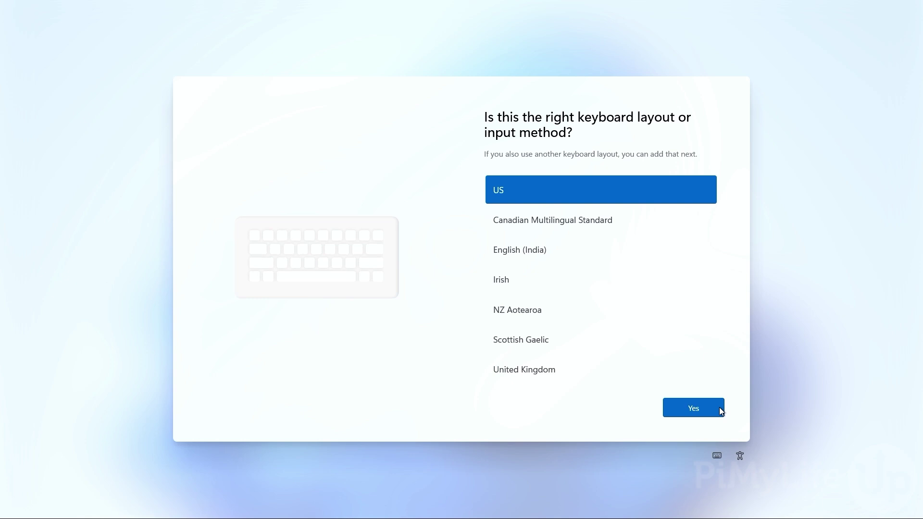
click(721, 410)
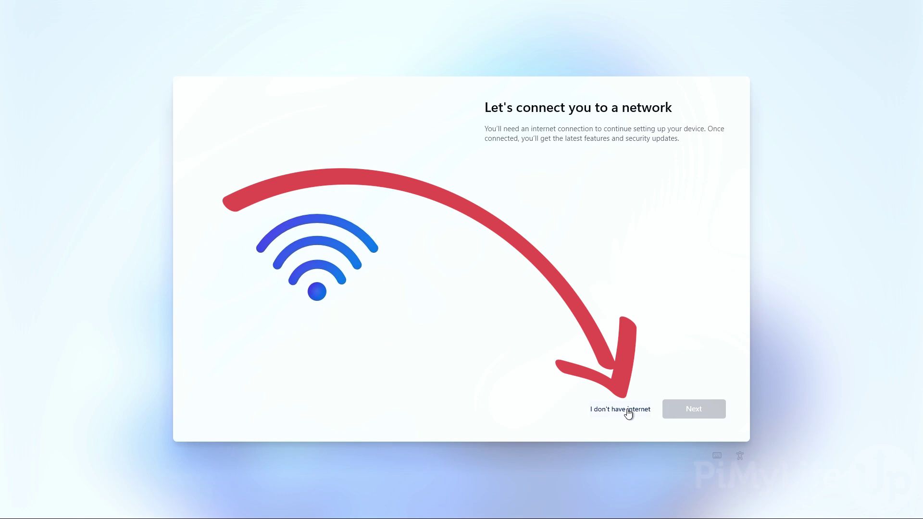
Choose 'I don't have internet', then 'Continue with limited setup' to skip networking
click(628, 413)
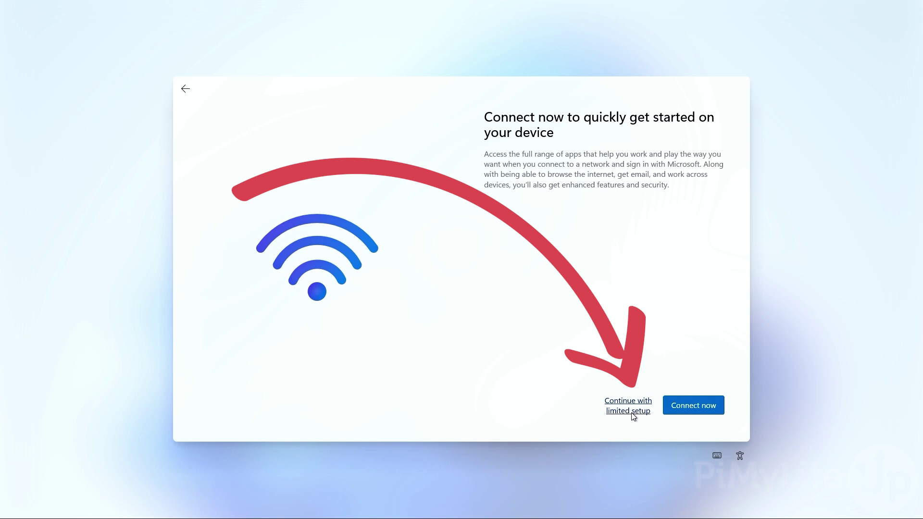
click(633, 412)
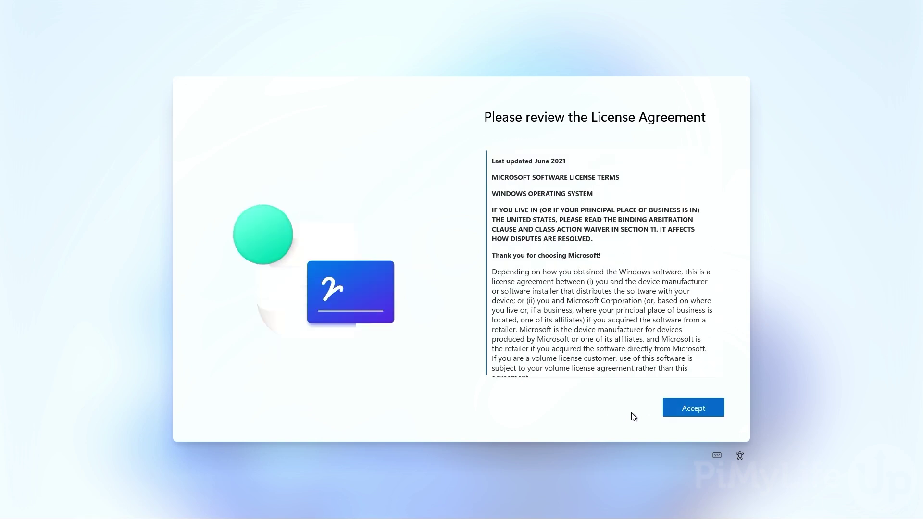
Accept the Microsoft license terms on the License Agreement page
click(719, 417)
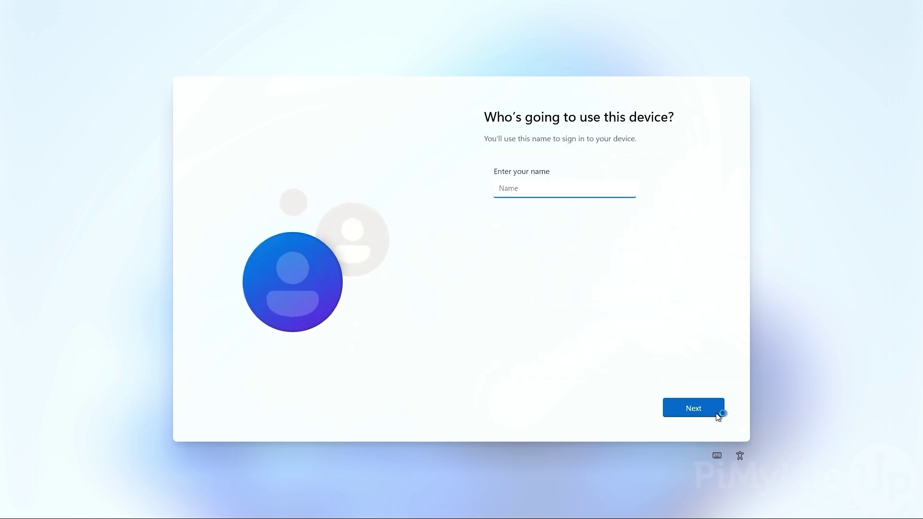
text(PiMyLifeUp)
Submit the local account name, then enter and re-enter its password
click(718, 415)
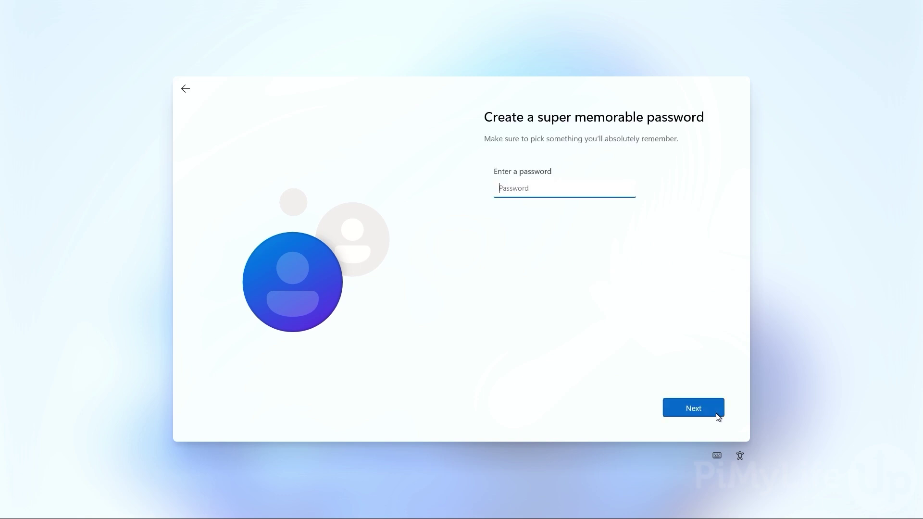
text(••••••••••)
click(718, 415)
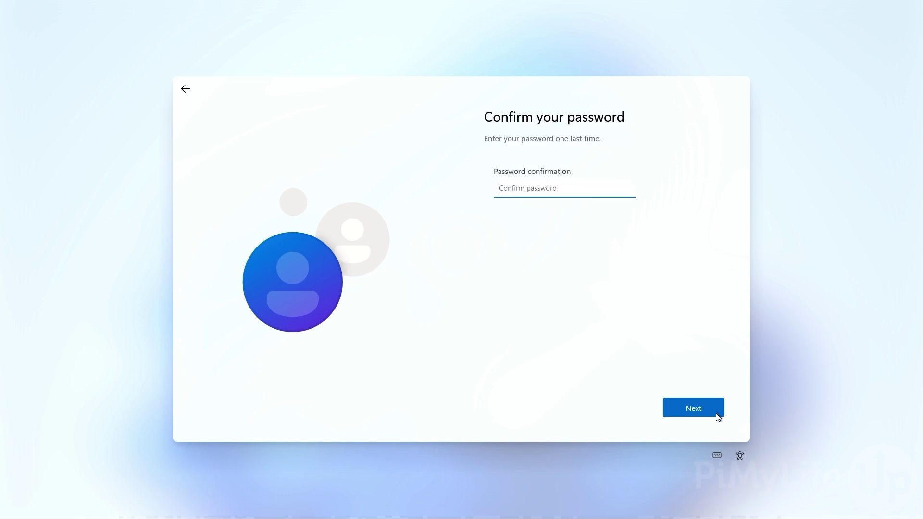
text(••••••••••)
click(717, 416)
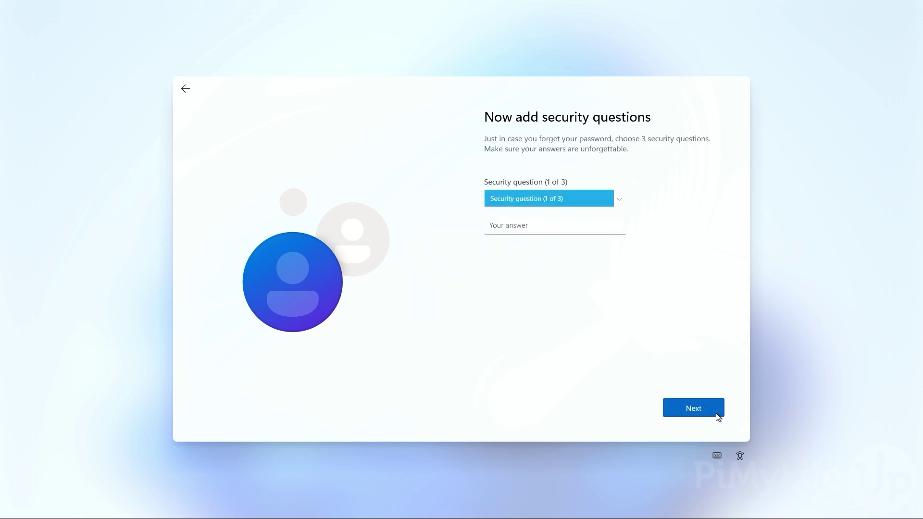
Pick the first pet's name security question, answer it, and submit
click(718, 415)
click(570, 220)
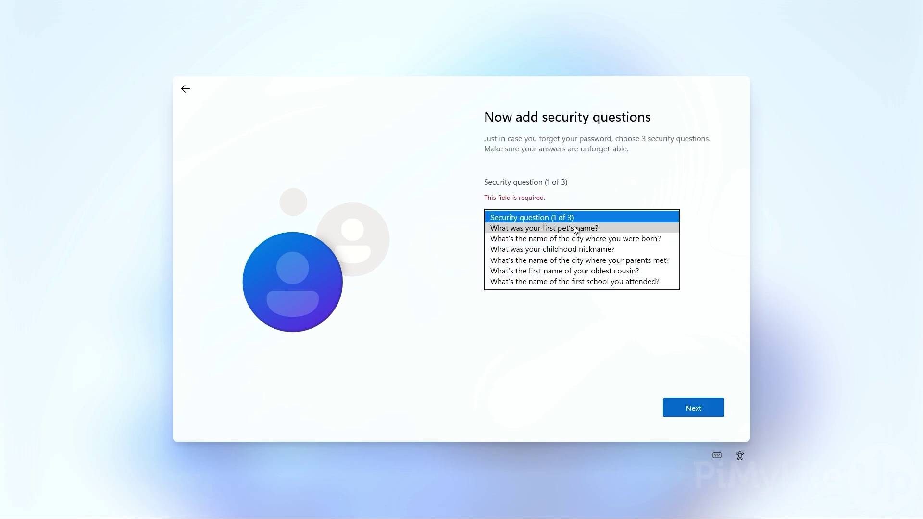
click(575, 230)
click(567, 260)
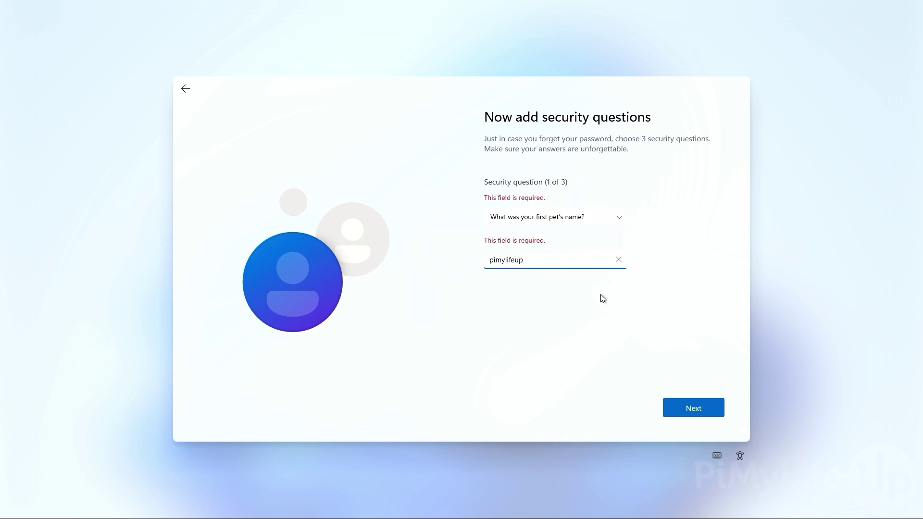
key(Return)
Answer the second question and the childhood nickname question, then submit all three
click(552, 199)
click(569, 227)
click(692, 408)
click(590, 224)
click(587, 197)
click(563, 208)
click(569, 224)
key(Return)
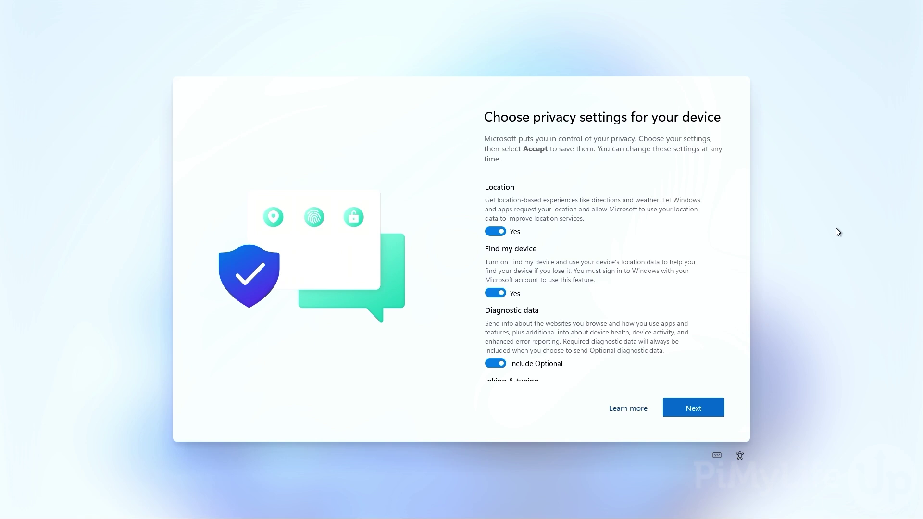
Page through all privacy settings and accept the defaults to reach the desktop
click(717, 408)
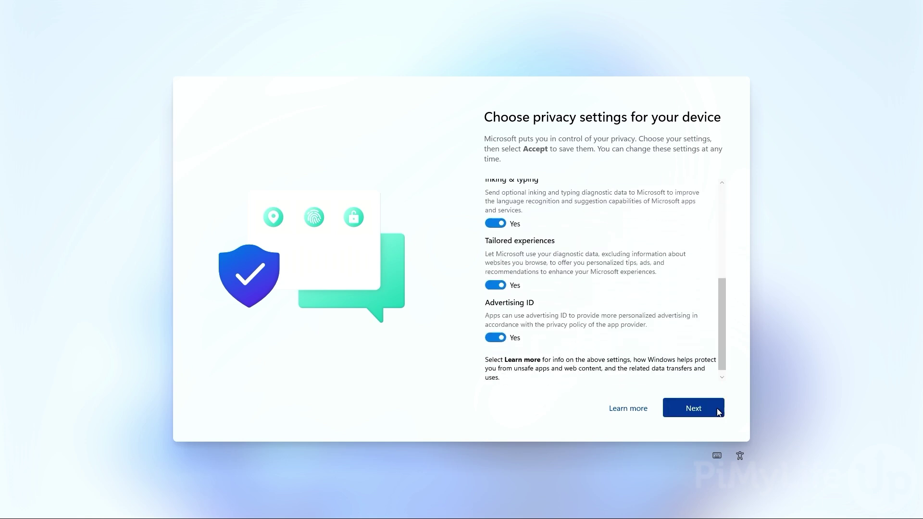
click(717, 408)
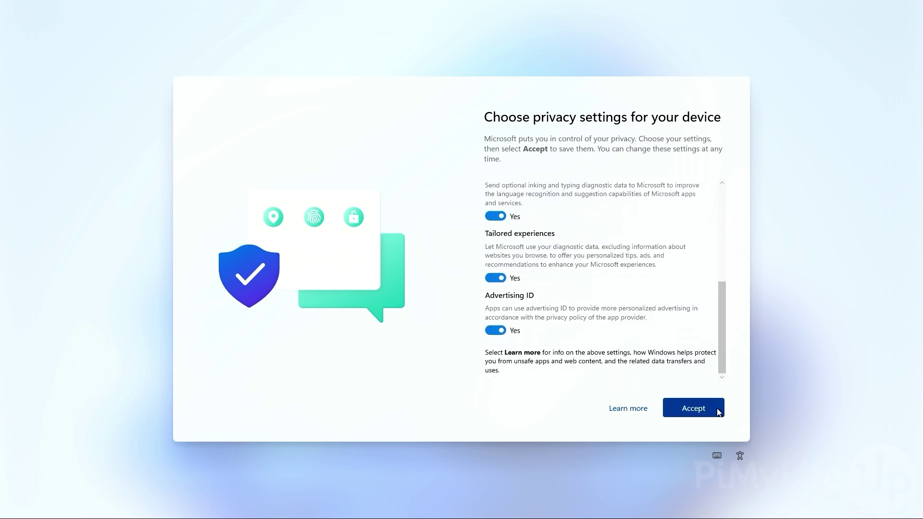
click(693, 408)
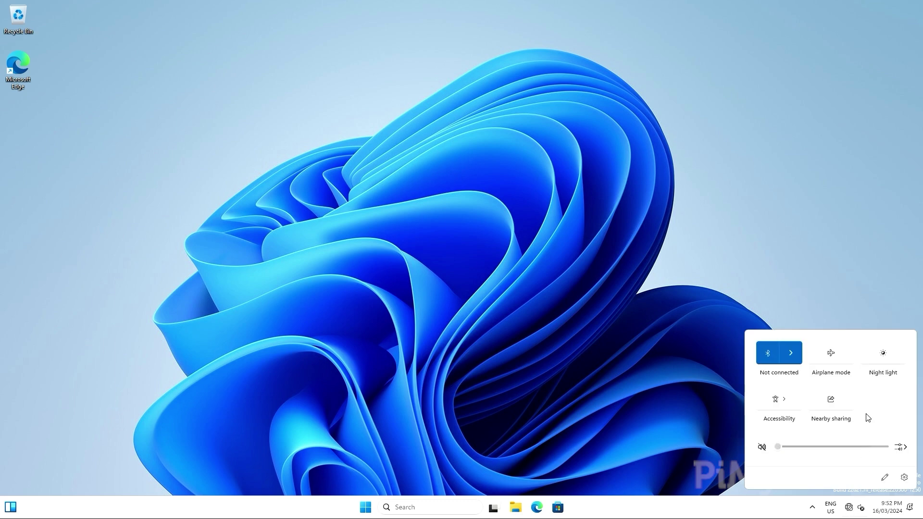
Check the Bluetooth devices panel in quick settings, close it, and open Start
click(792, 352)
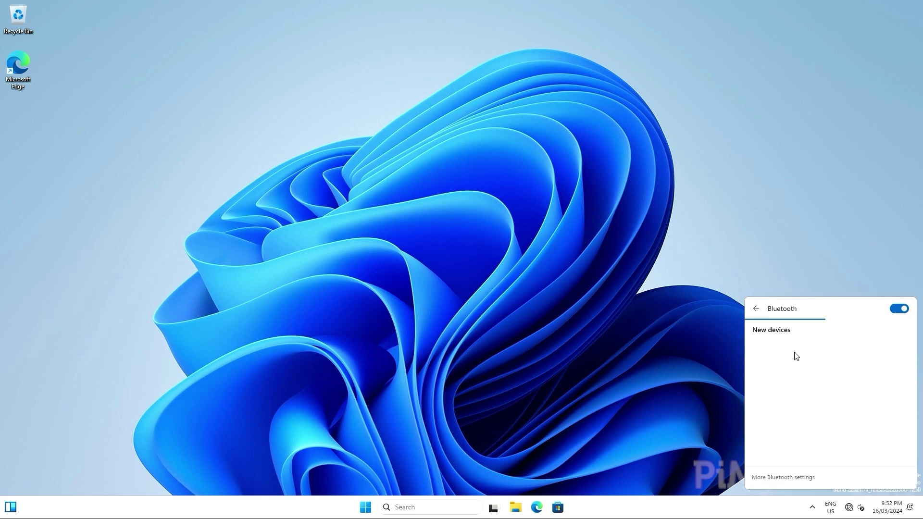
click(757, 309)
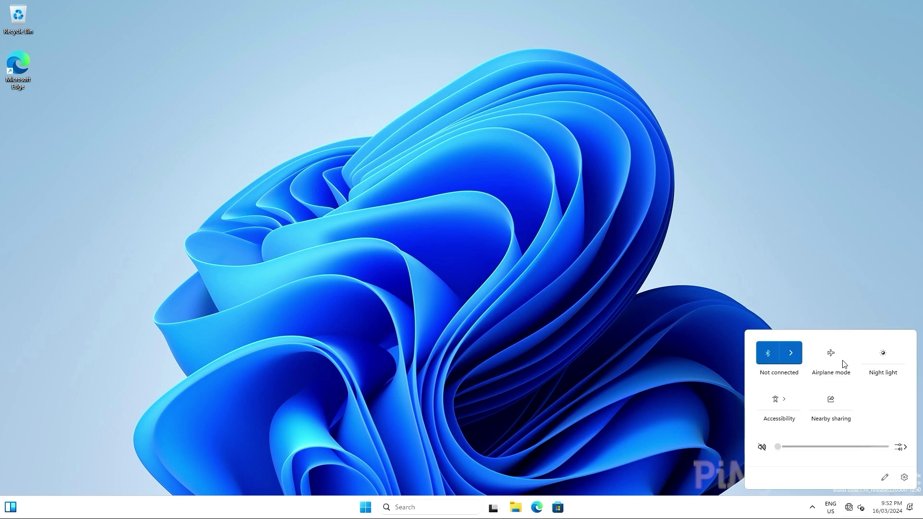
click(681, 407)
click(366, 509)
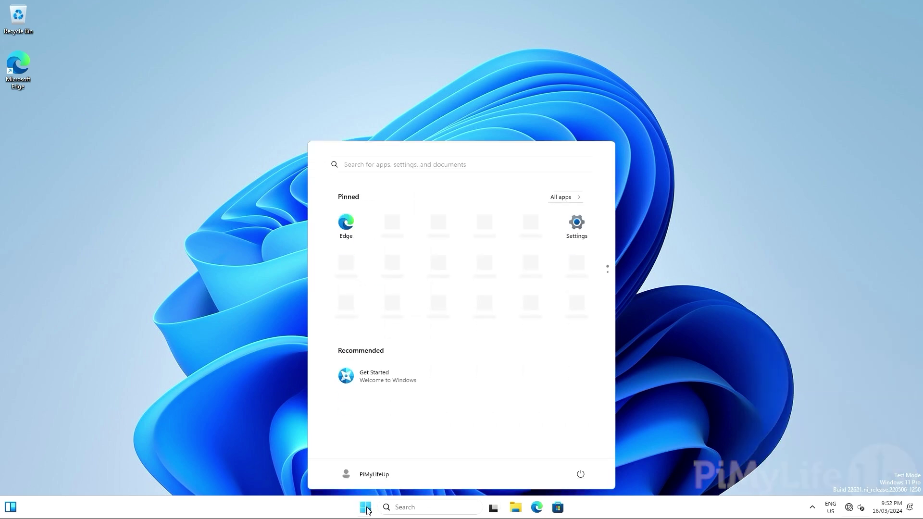
Launch Settings from Start and move its window toward the screen centre
click(576, 224)
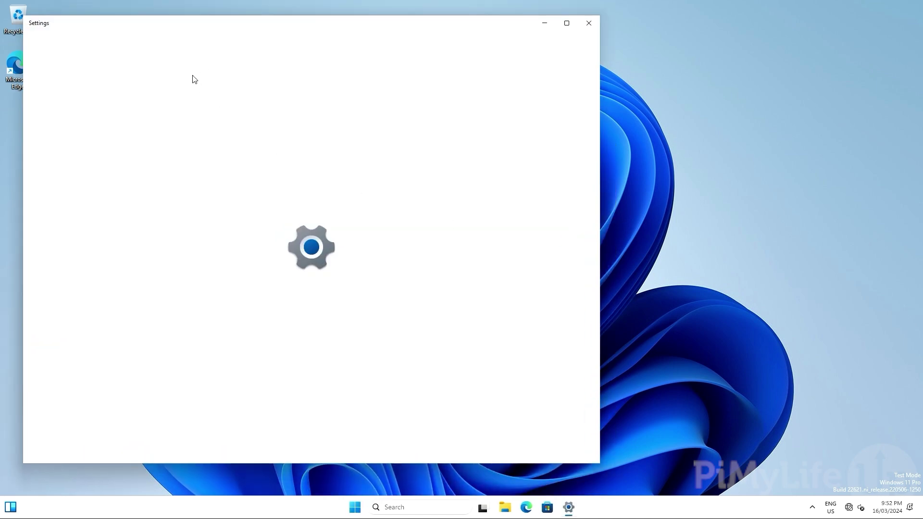
drag(197, 27, 367, 36)
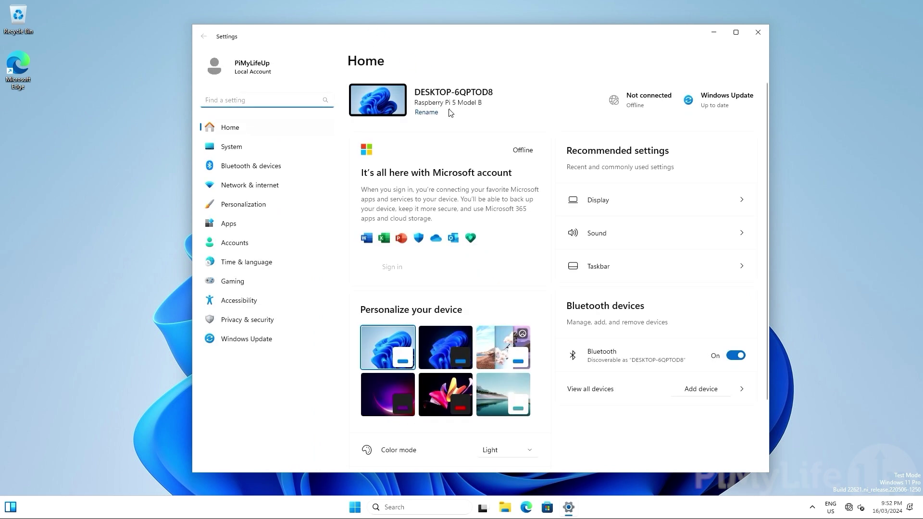
click(443, 96)
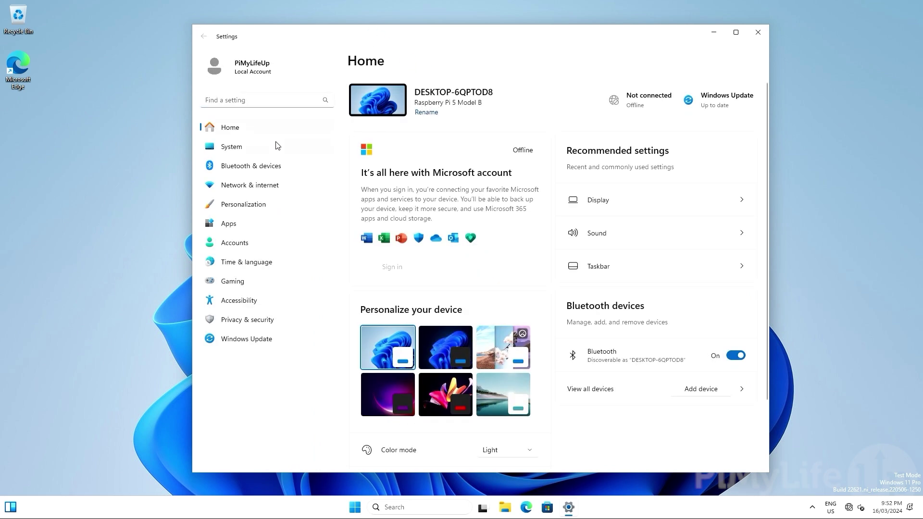